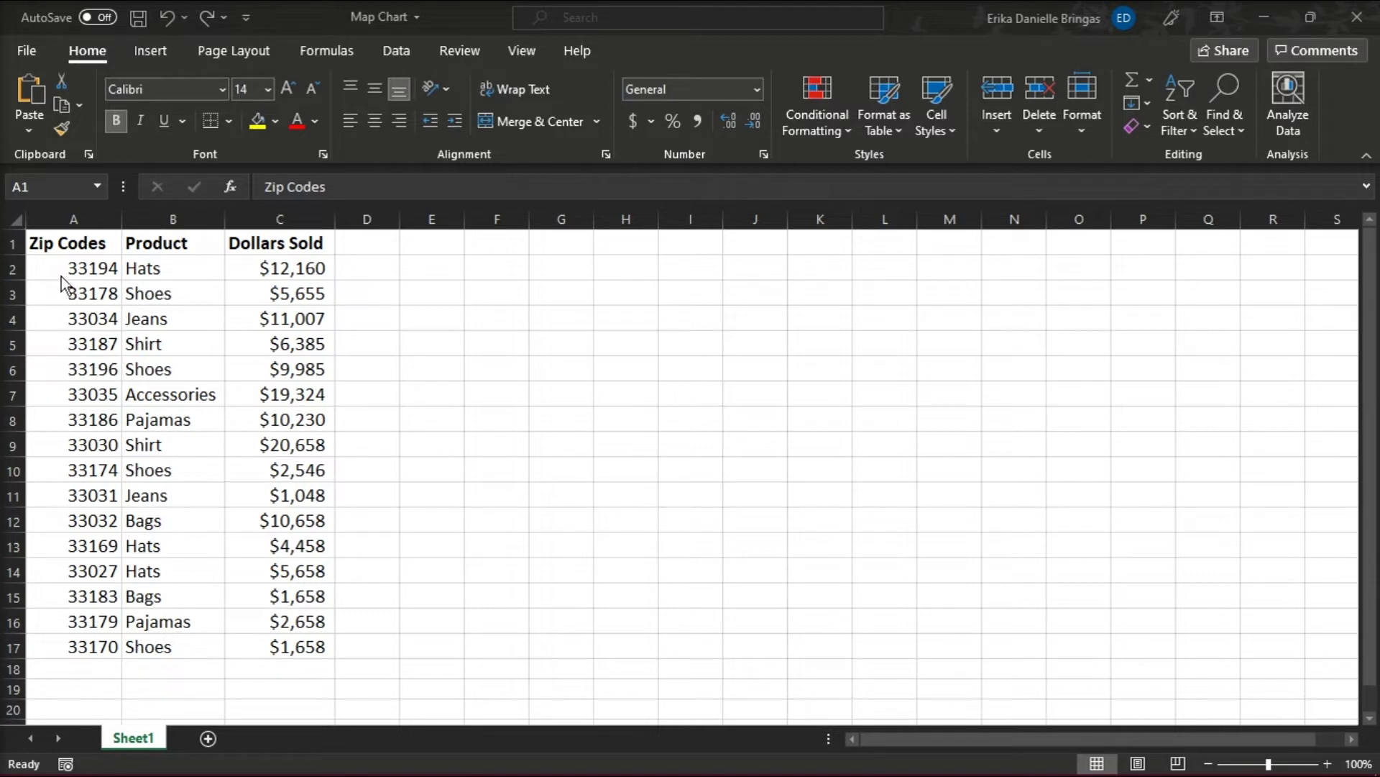
Step: Insert a Filled Map chart from the Zip Codes and Product data in A1:B17
{"action": "left_click", "coordinate": [79, 249]}
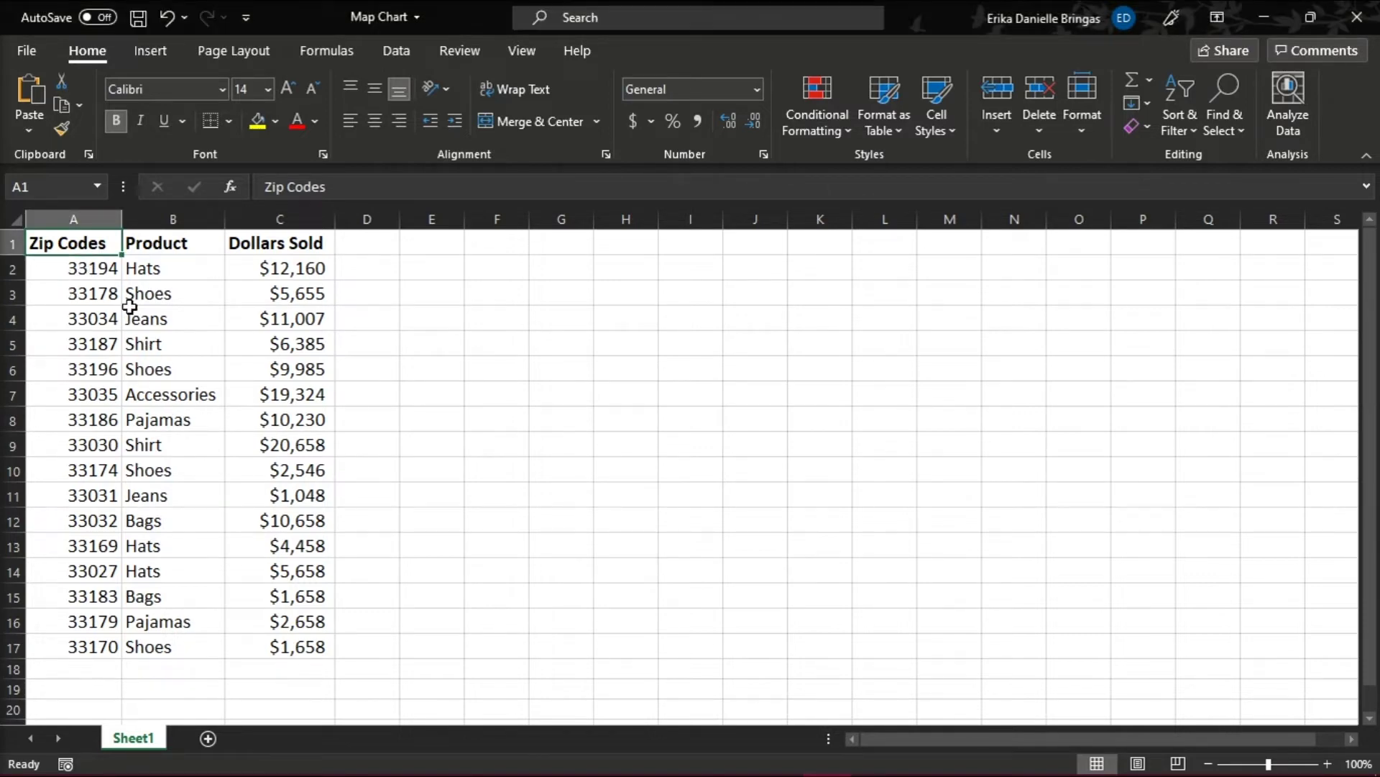
{"action": "left_click_drag", "start_coordinate": [99, 248], "coordinate": [199, 645]}
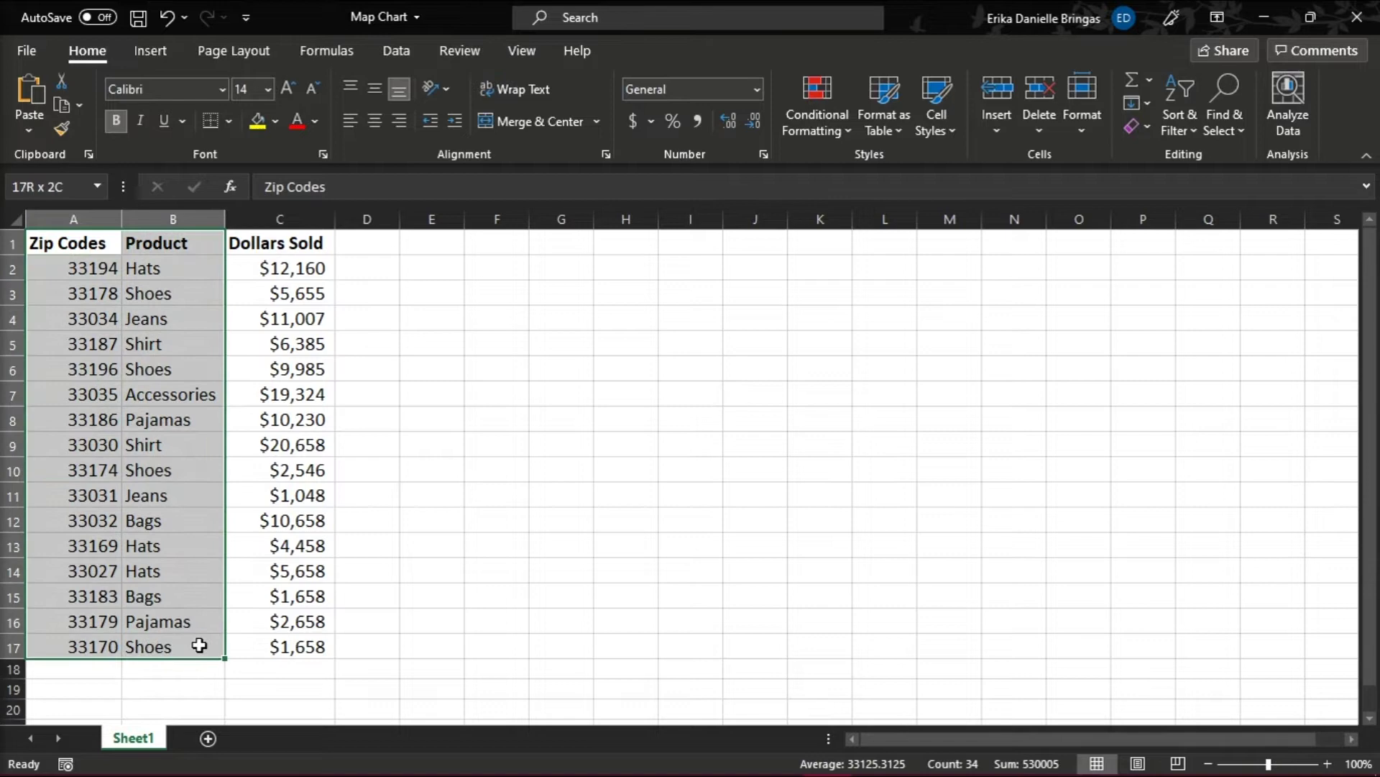
{"action": "left_click", "coordinate": [173, 49]}
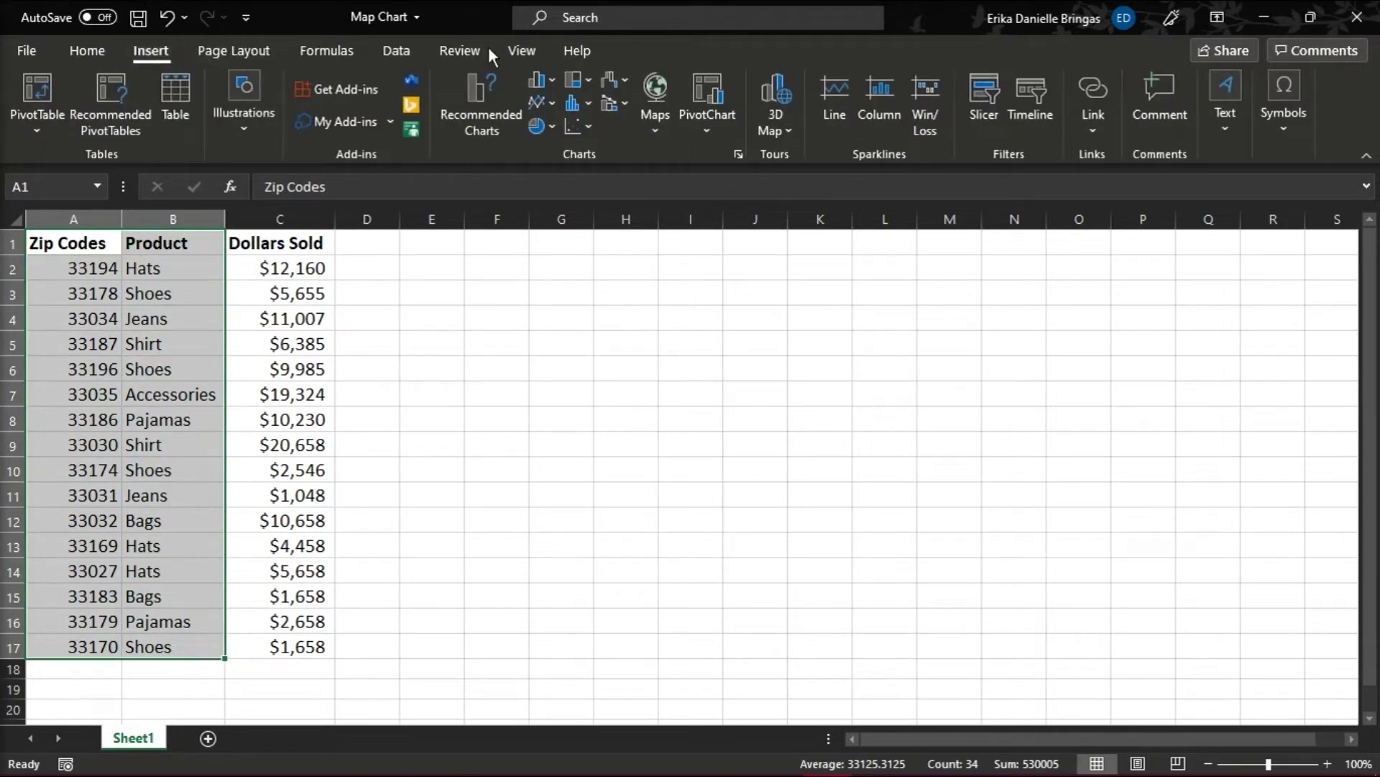
{"action": "left_click", "coordinate": [660, 105]}
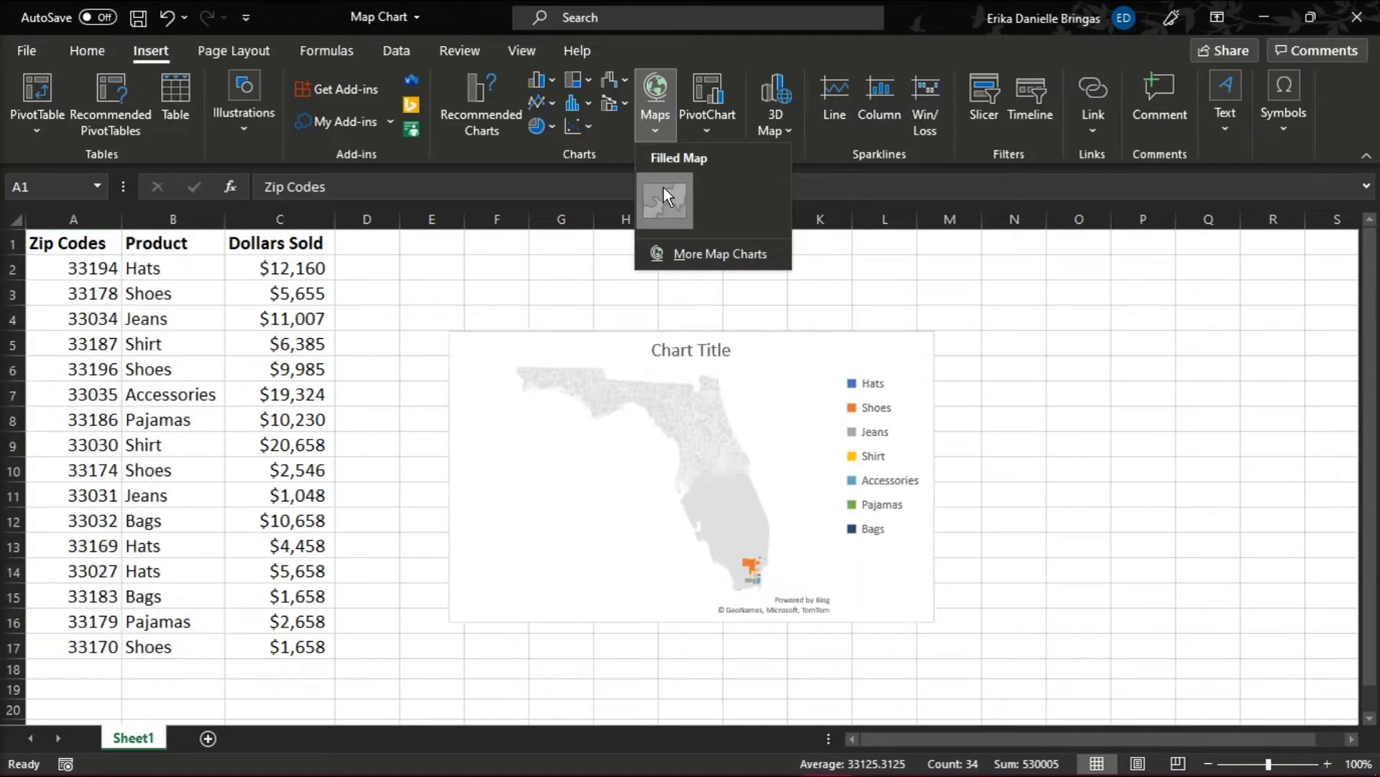
{"action": "left_click", "coordinate": [663, 187]}
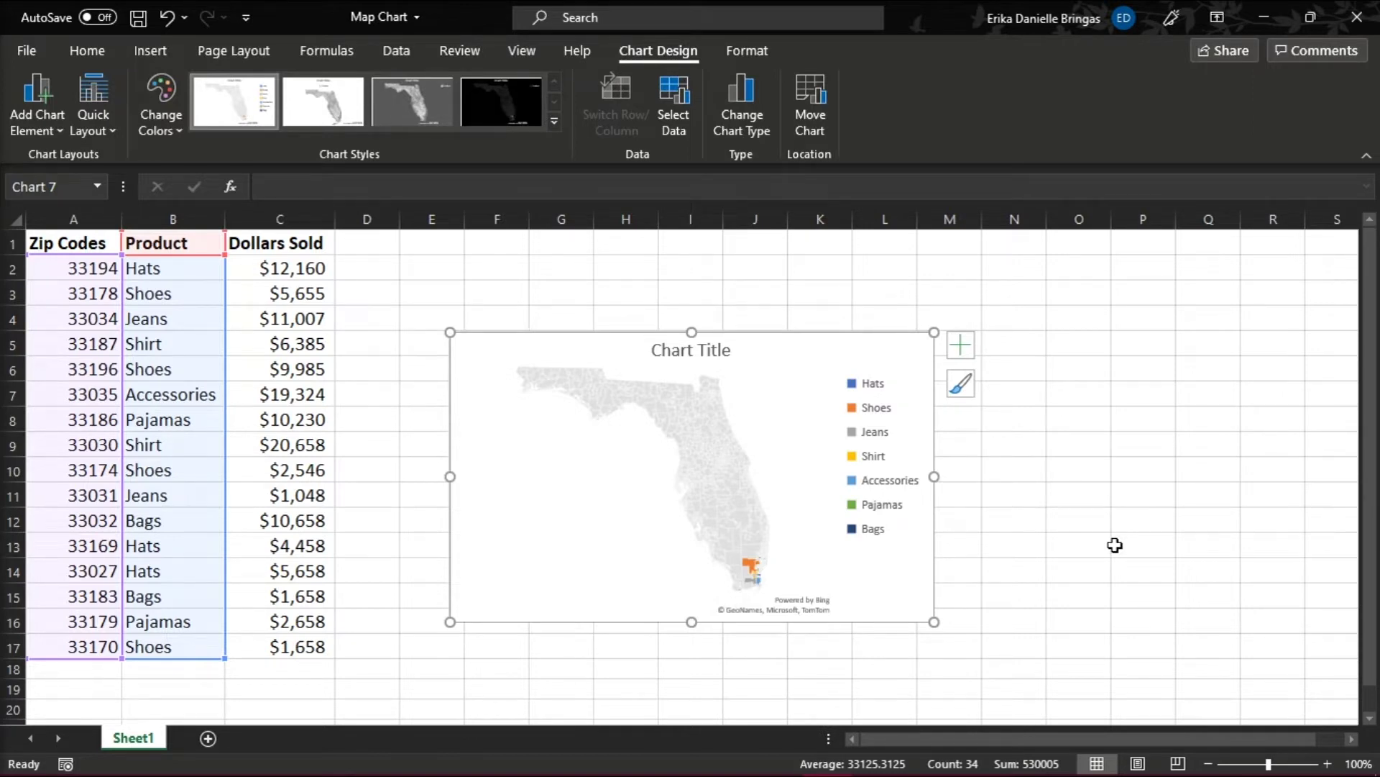
{"action": "left_click", "coordinate": [556, 121]}
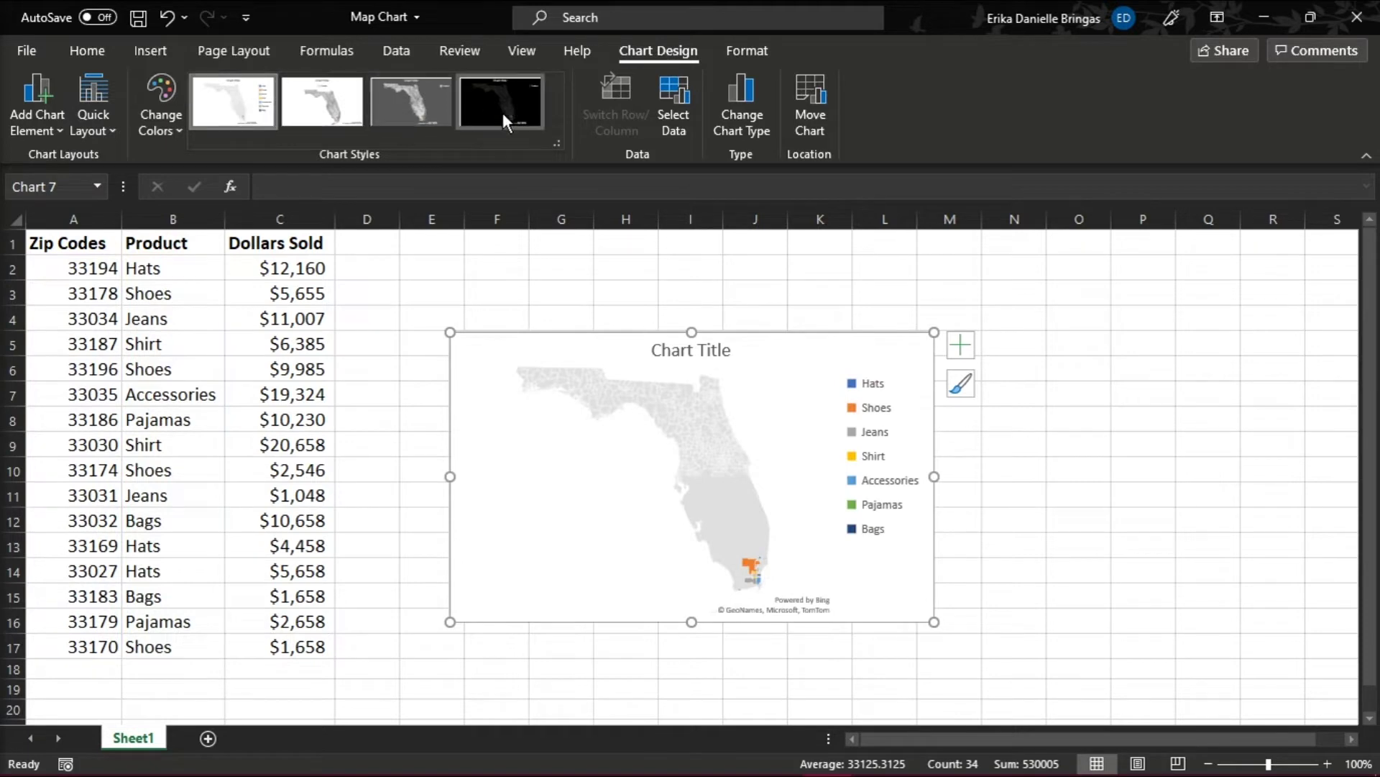
{"action": "left_click", "coordinate": [254, 109]}
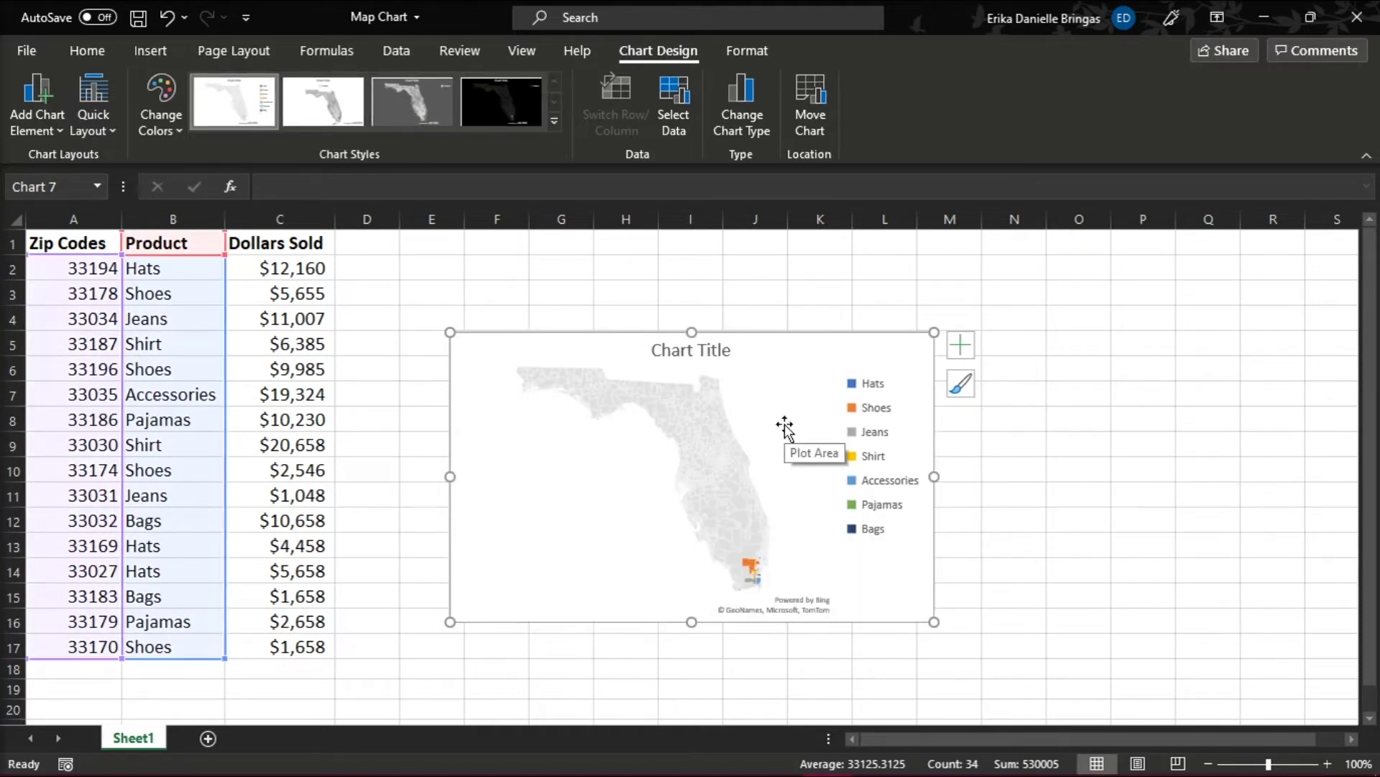
{"action": "left_click", "coordinate": [681, 492]}
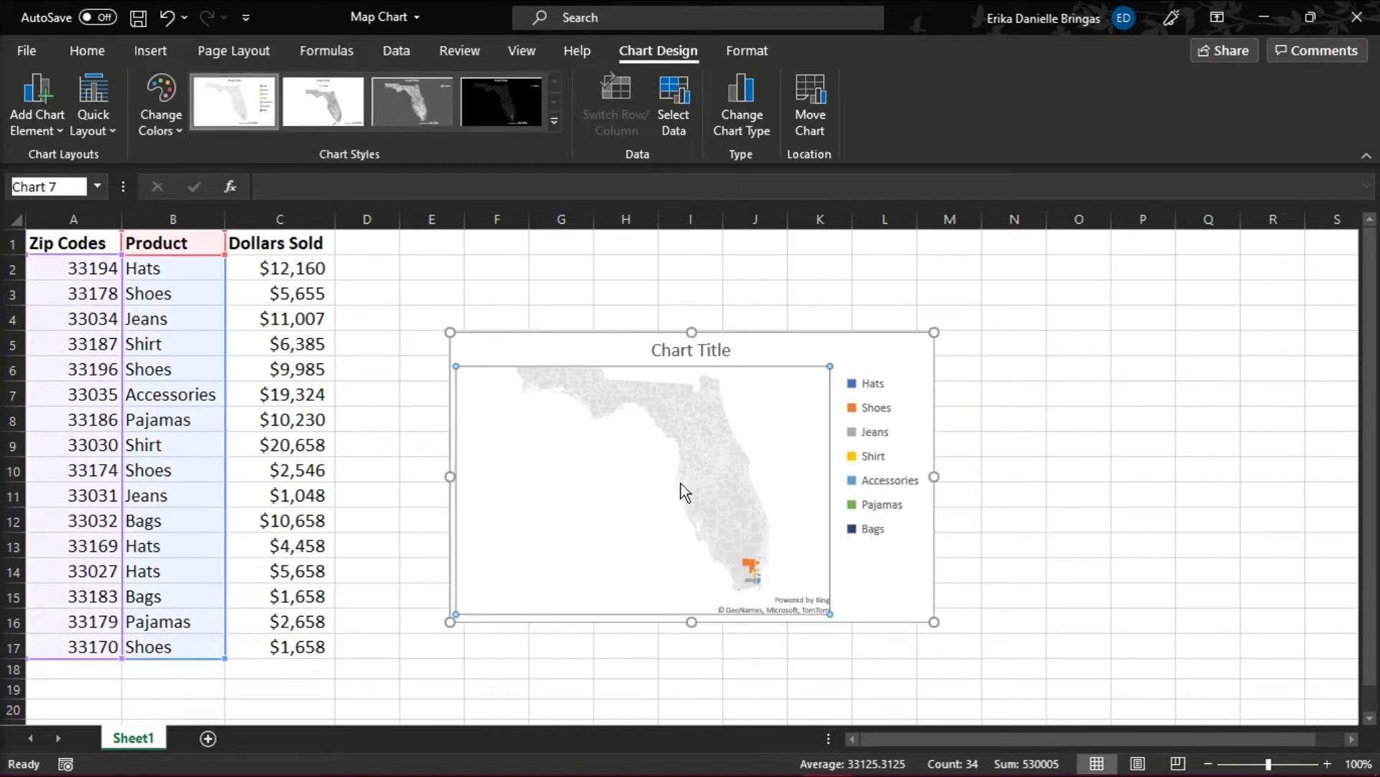
Step: Open Format Data Series for the Florida map and leave the projection on Automatic
{"action": "double_click", "coordinate": [680, 492]}
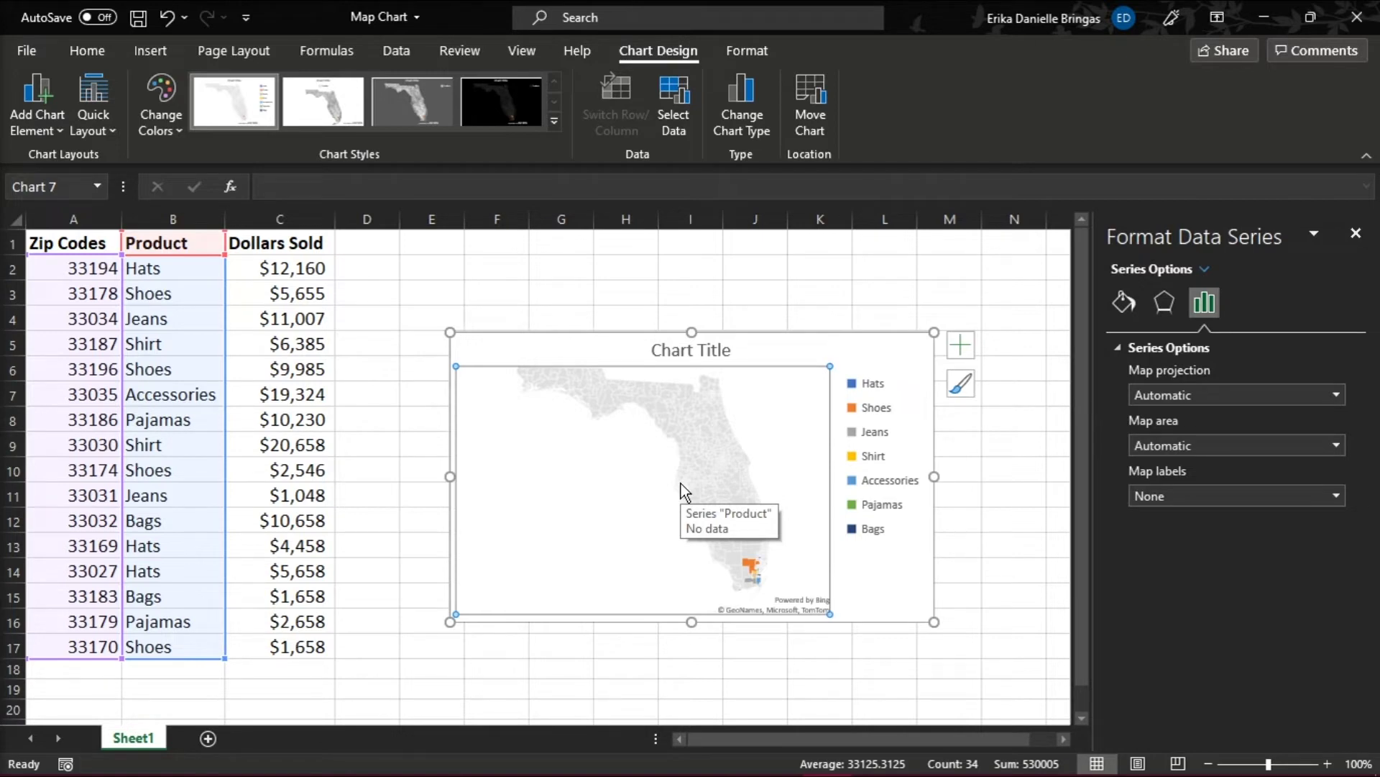
{"action": "left_click", "coordinate": [1271, 393]}
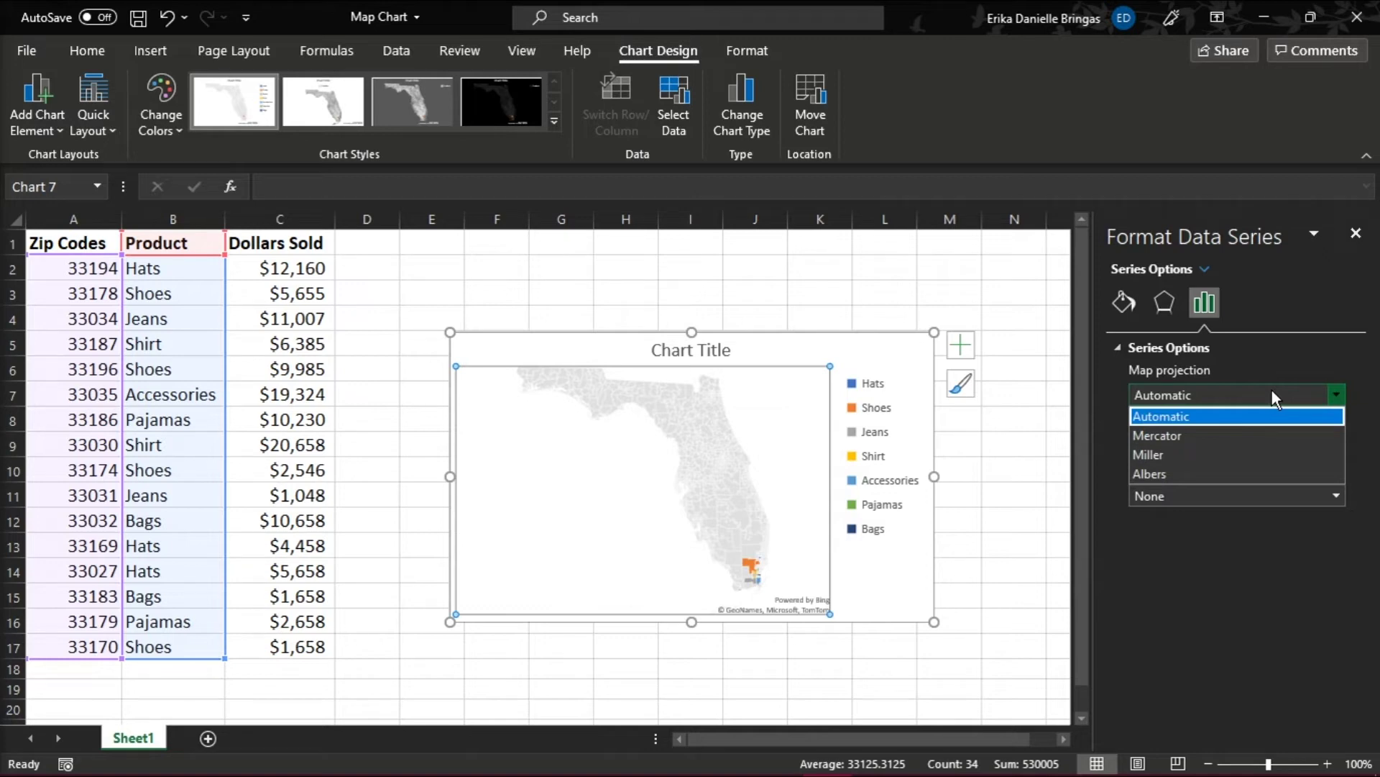
{"action": "left_click", "coordinate": [1272, 392]}
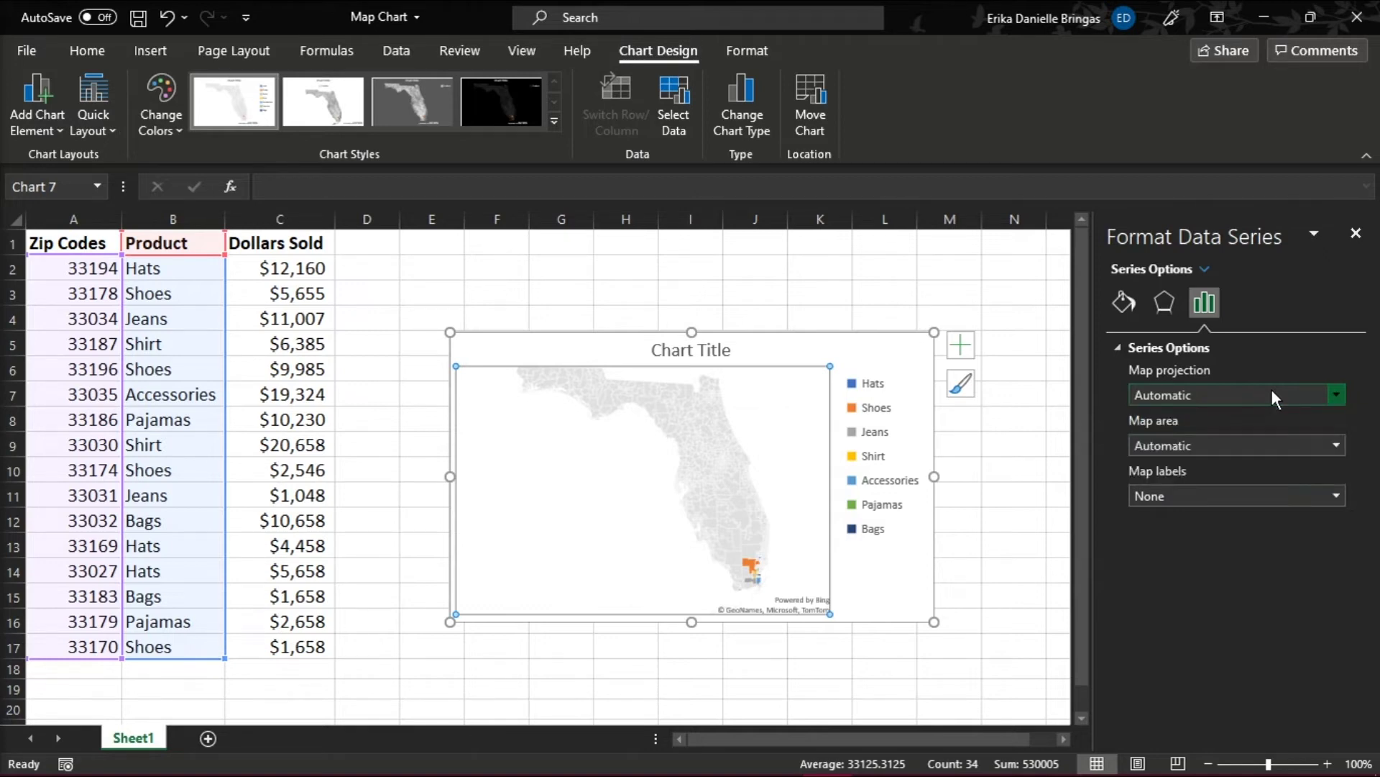
Step: Set the map area to Only regions with data, leaving map labels at None
{"action": "left_click", "coordinate": [1269, 446]}
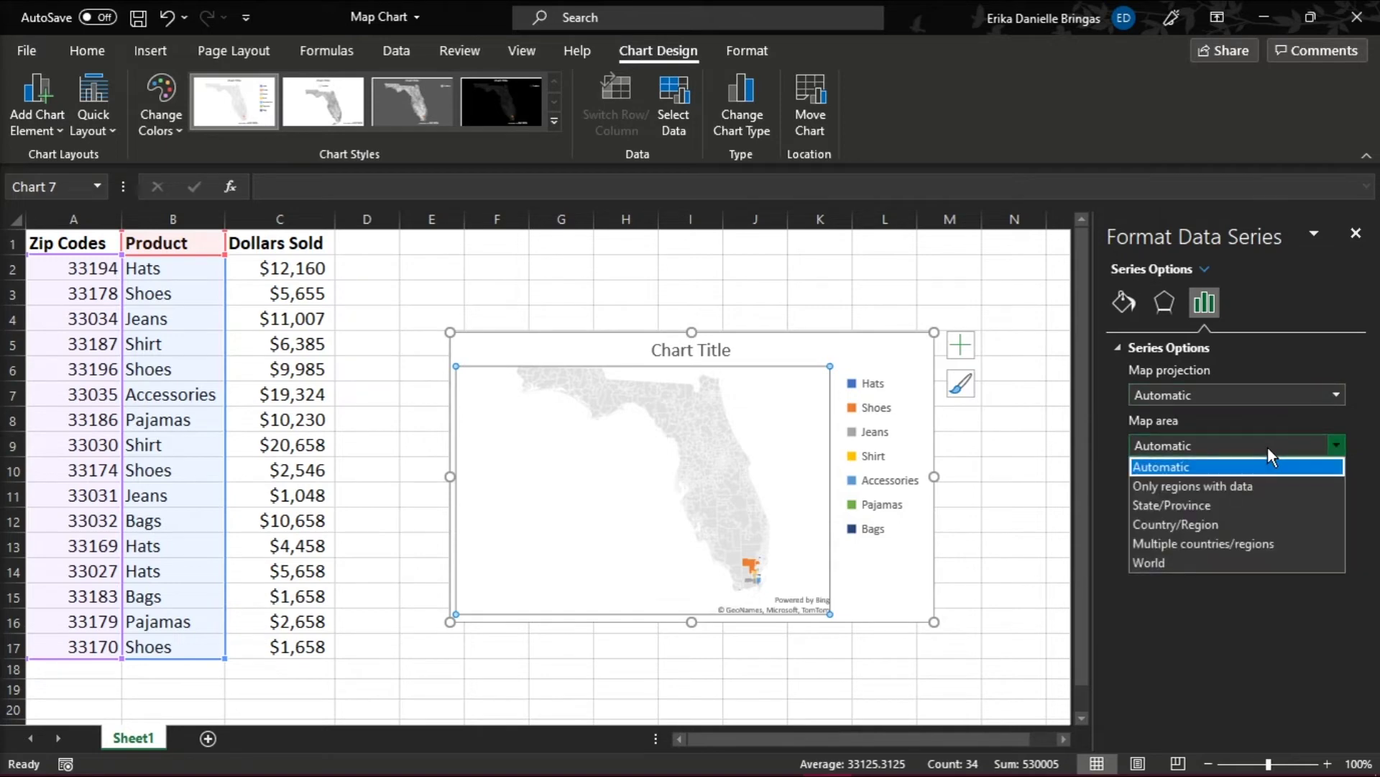
{"action": "left_click", "coordinate": [1262, 488]}
{"action": "left_click", "coordinate": [1261, 495]}
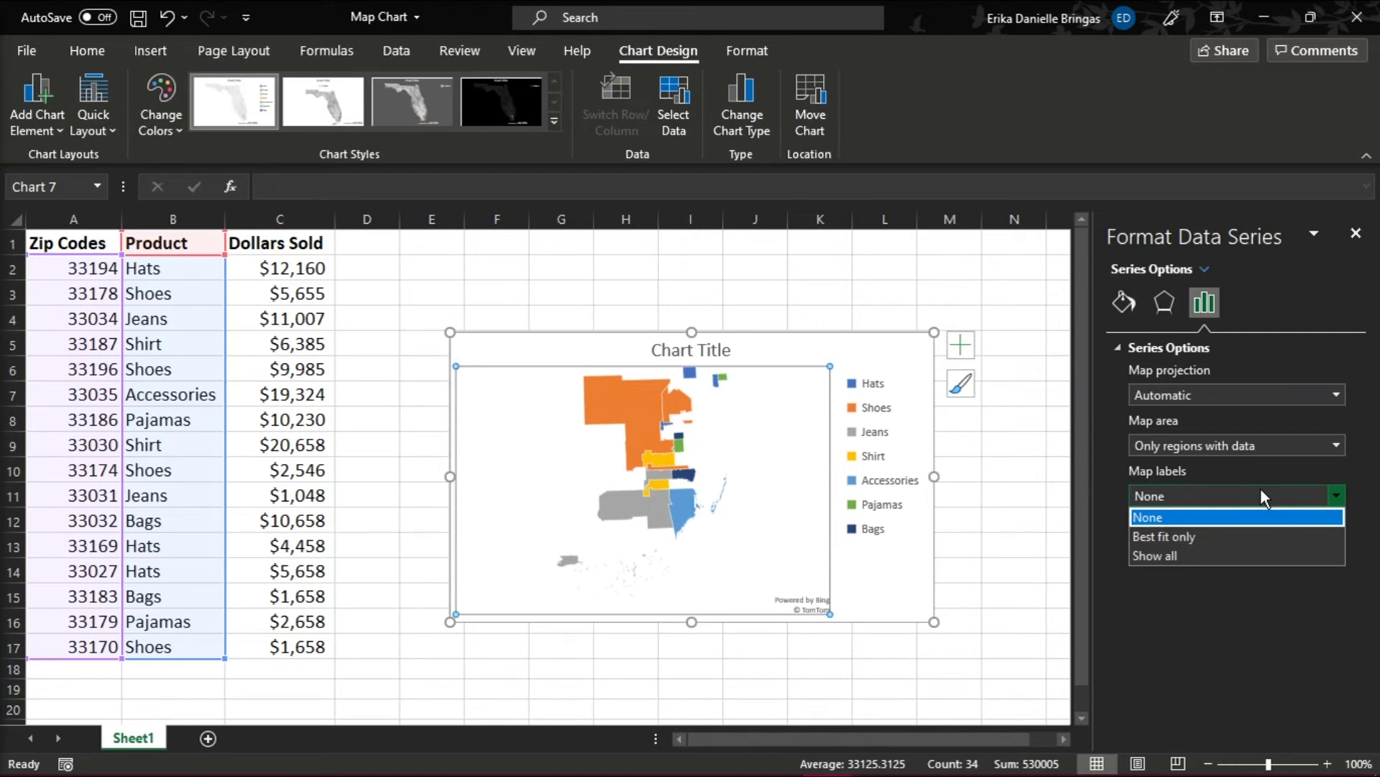
{"action": "left_click", "coordinate": [1261, 487]}
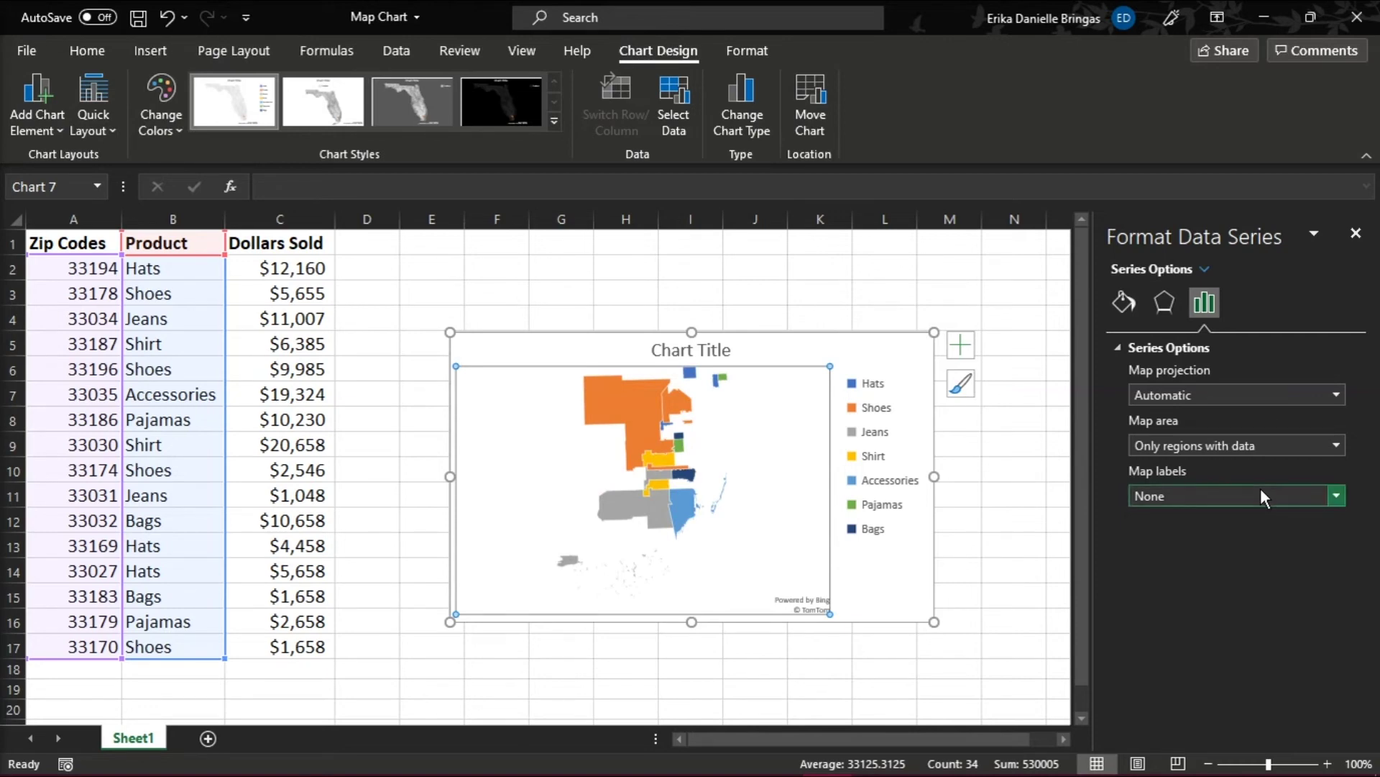